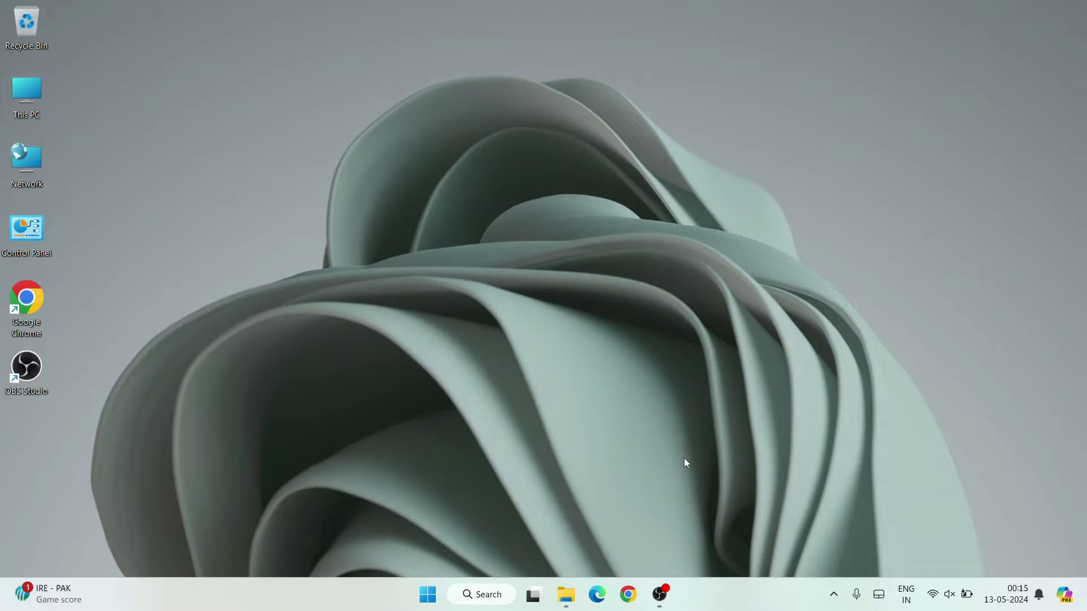
# Step: Search Google for 'pycharm download' in Chrome and open the JetBrains PyCharm download page
pyautogui.click(628, 594)
pyautogui.write('pycharm ')
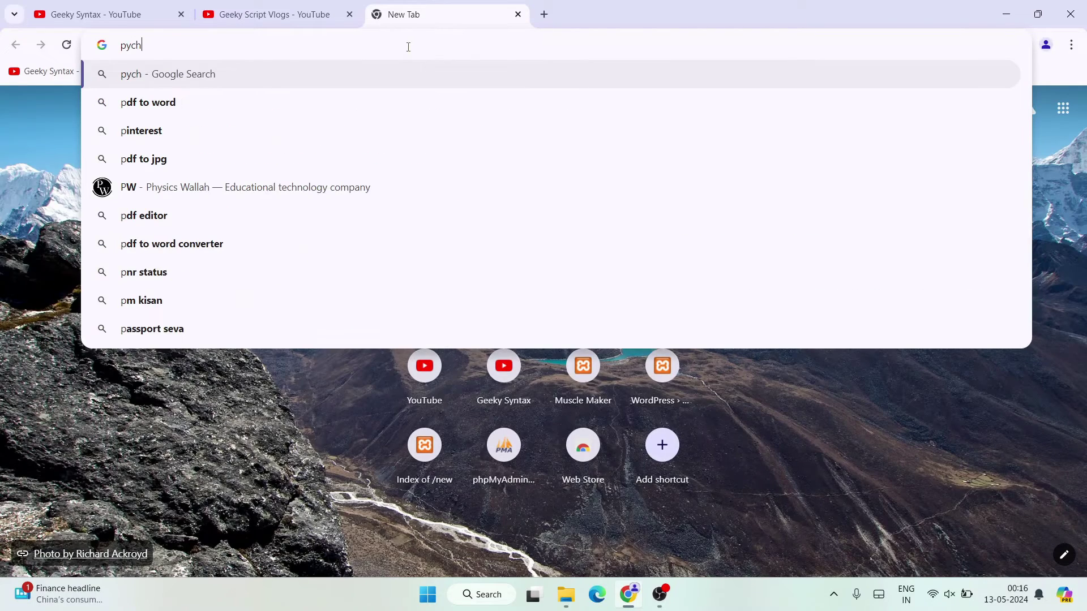
pyautogui.write('d')
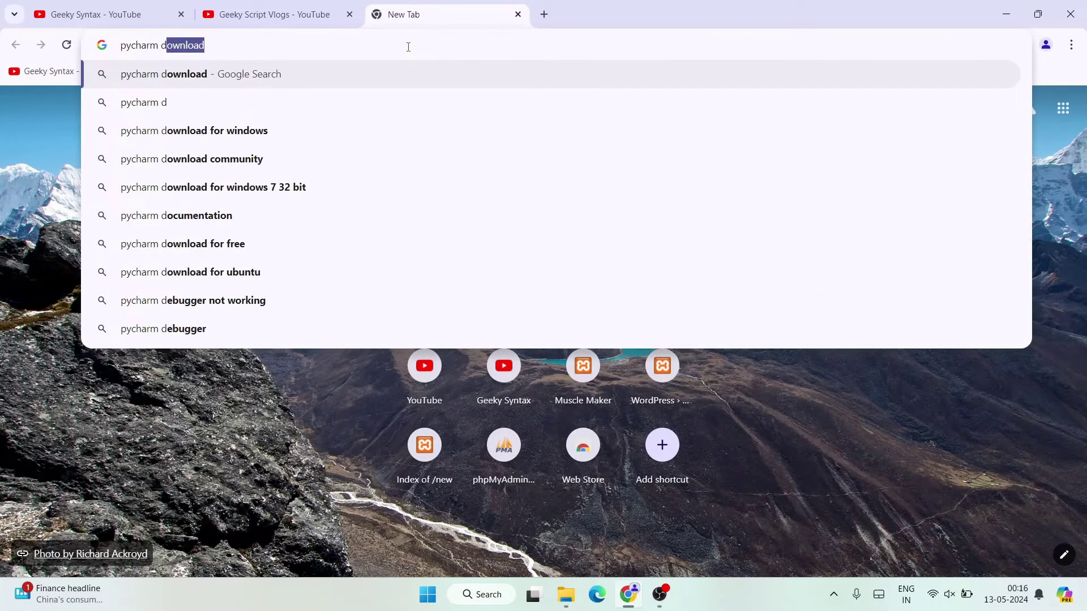
pyautogui.press('Return')
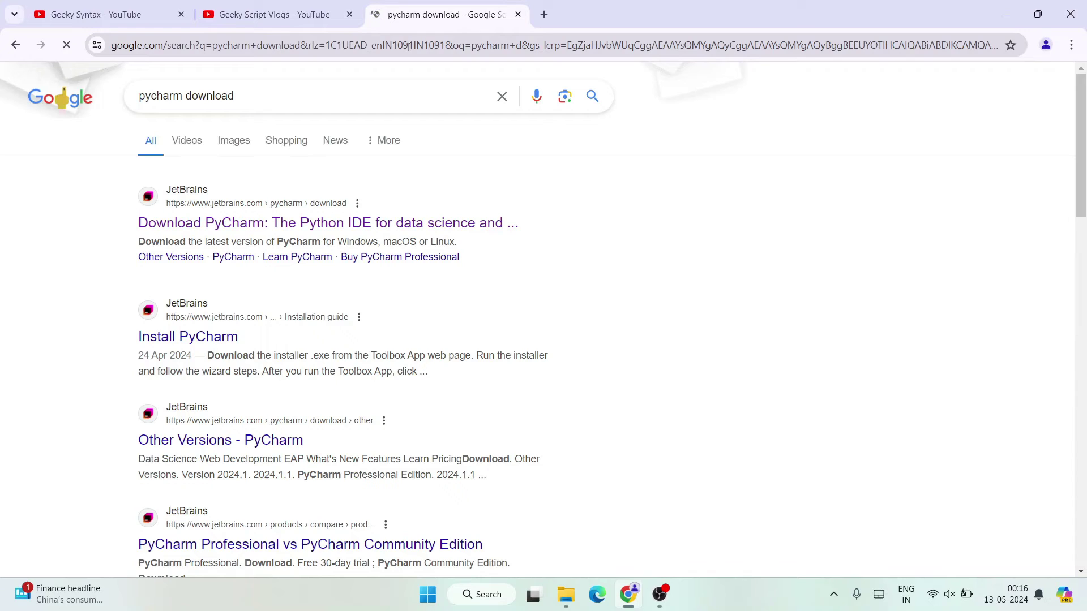
pyautogui.click(285, 225)
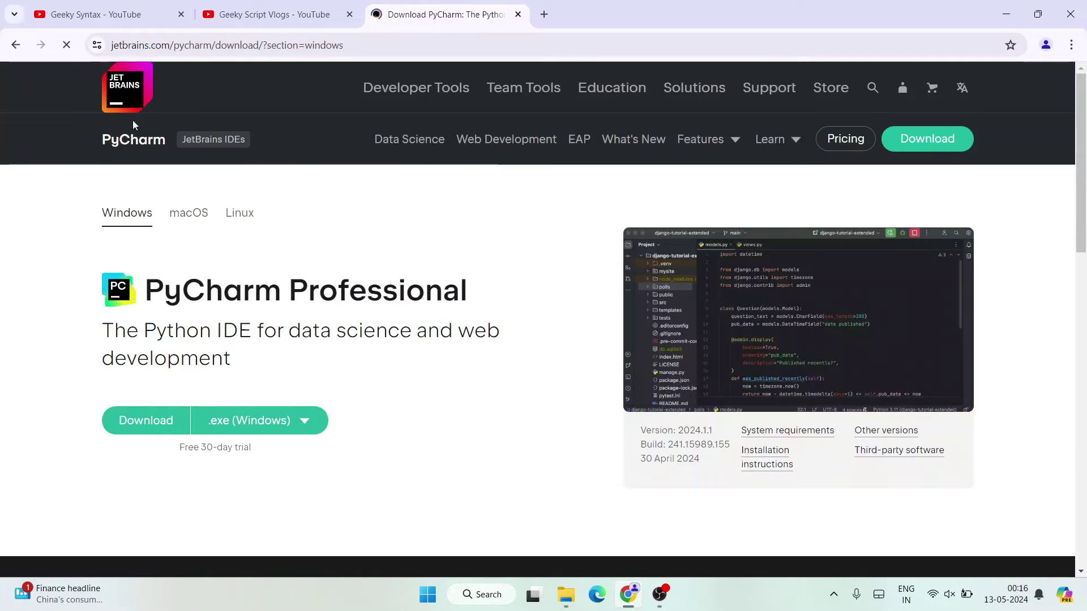
pyautogui.scroll(-4, 332, 223)
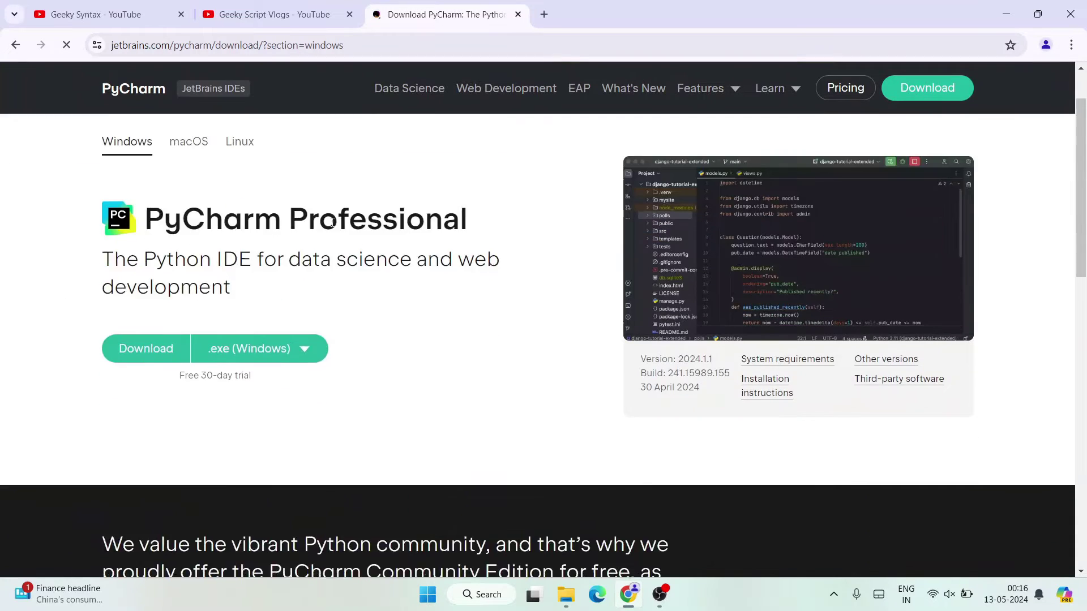
pyautogui.scroll(-2, 333, 223)
pyautogui.scroll(-3, 333, 223)
# Step: Start the PyCharm Community Edition Windows download, cancel it, and minimise Chrome
pyautogui.moveTo(204, 275); pyautogui.dragTo(489, 293)
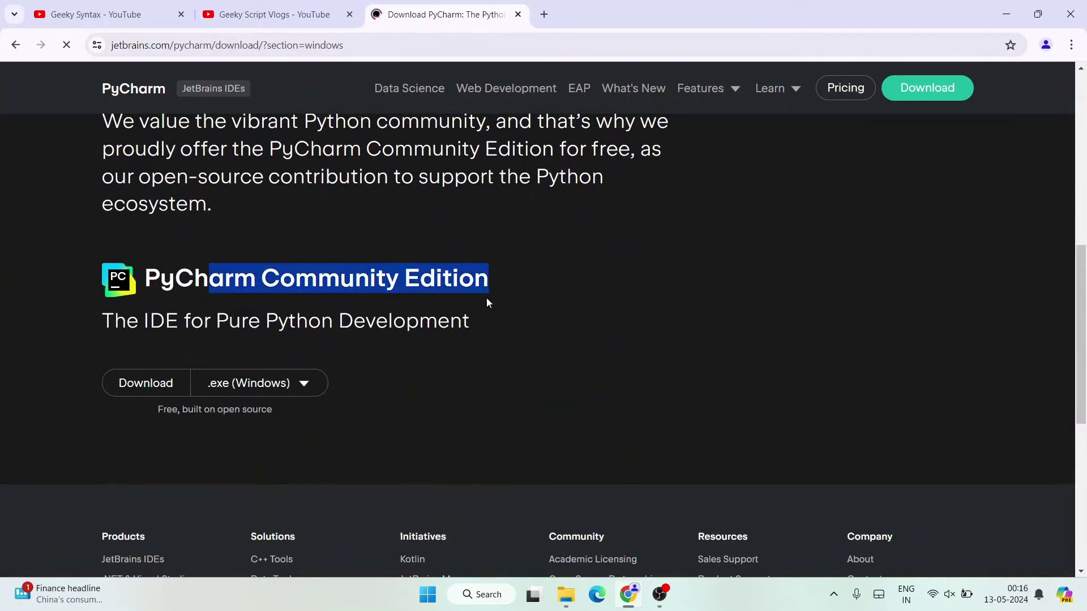
pyautogui.click(323, 286)
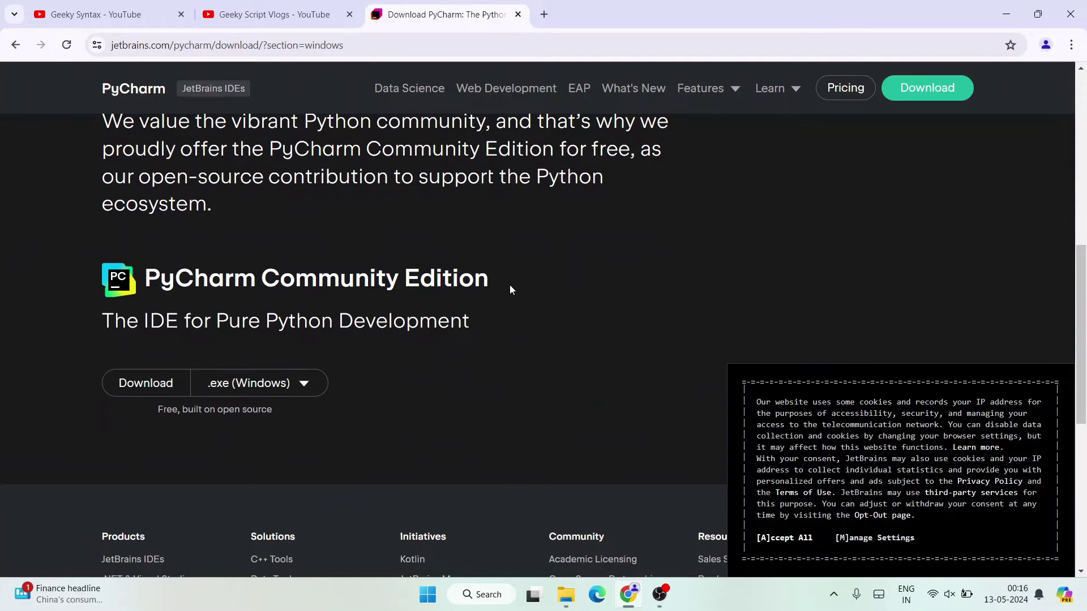
pyautogui.click(133, 385)
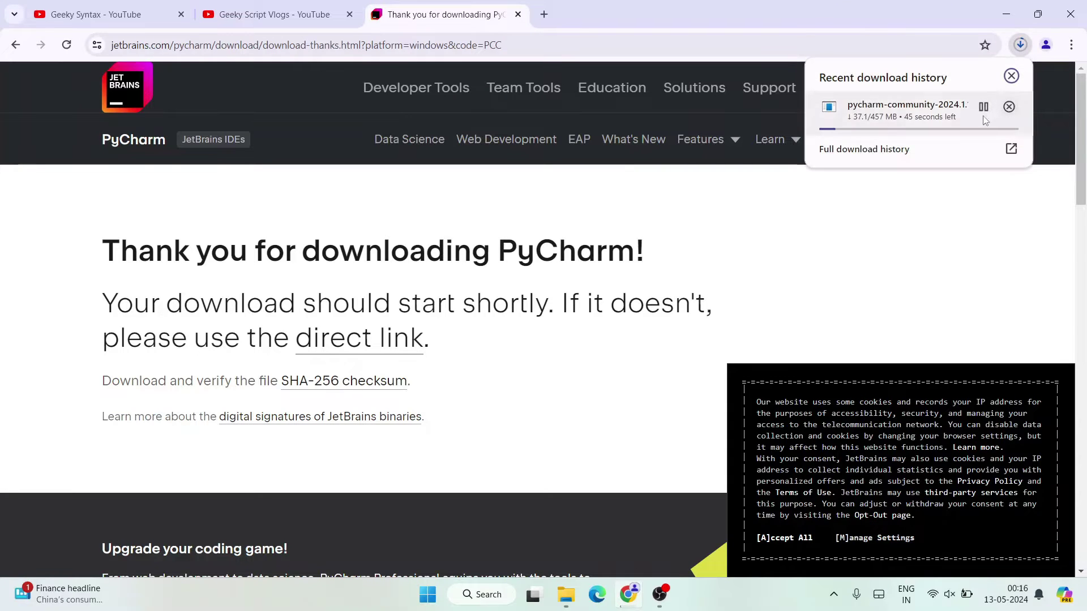
pyautogui.click(1007, 111)
pyautogui.click(943, 242)
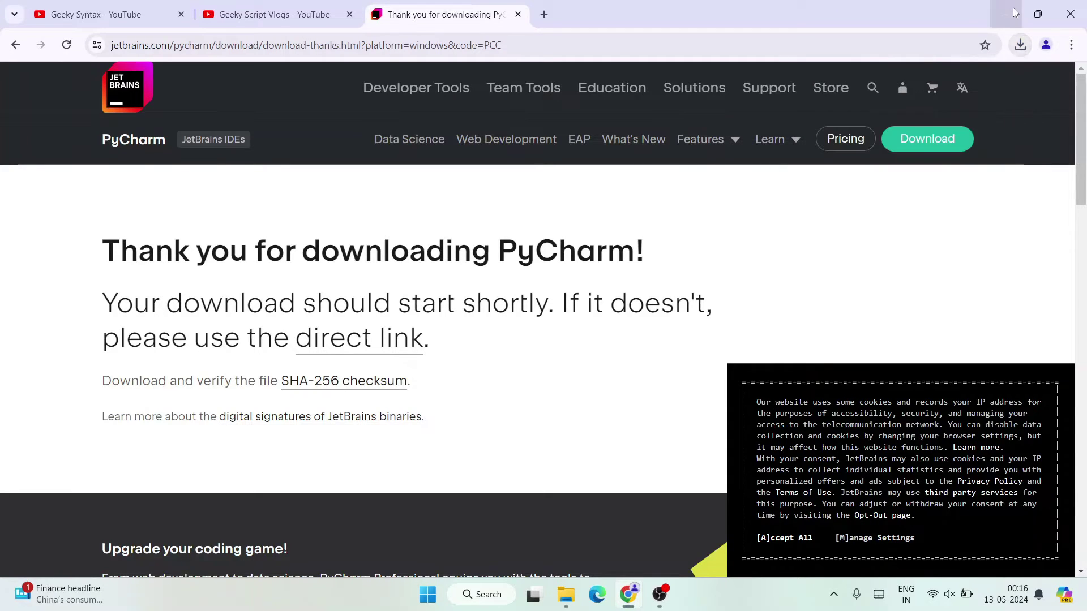
pyautogui.click(1005, 14)
# Step: Launch pycharm-community-2024.1.1.exe from the Sotware folder and pass the setup welcome page
pyautogui.click(567, 594)
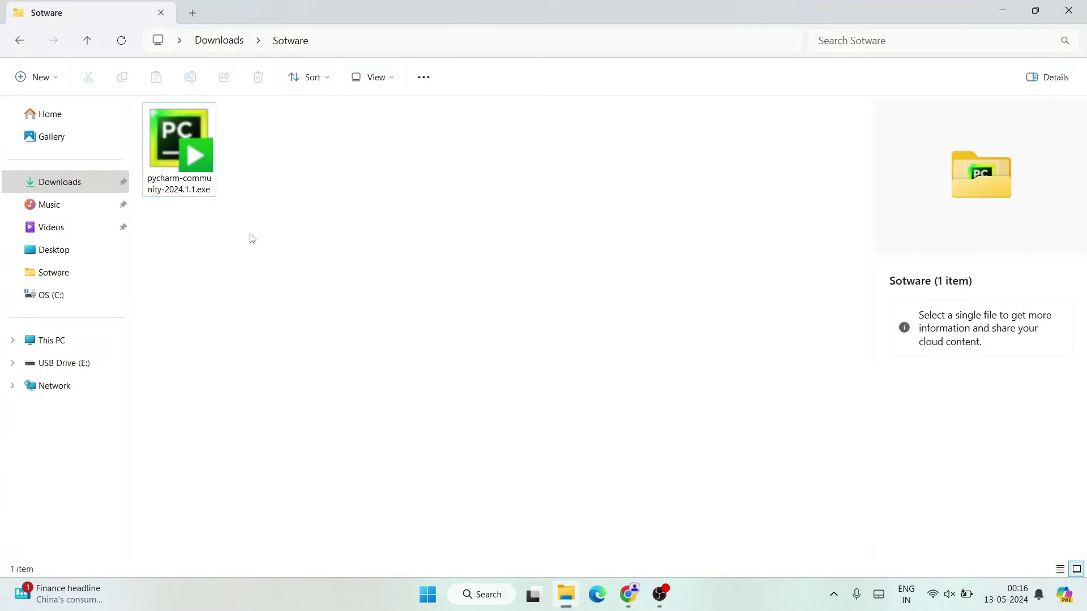
pyautogui.click(180, 149)
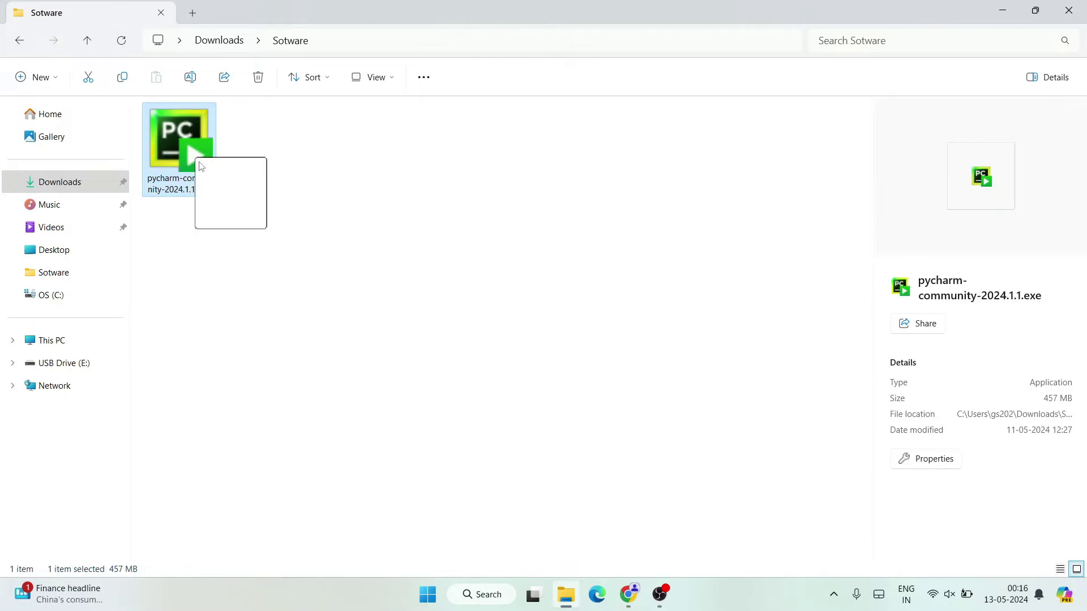
pyautogui.doubleClick(188, 131)
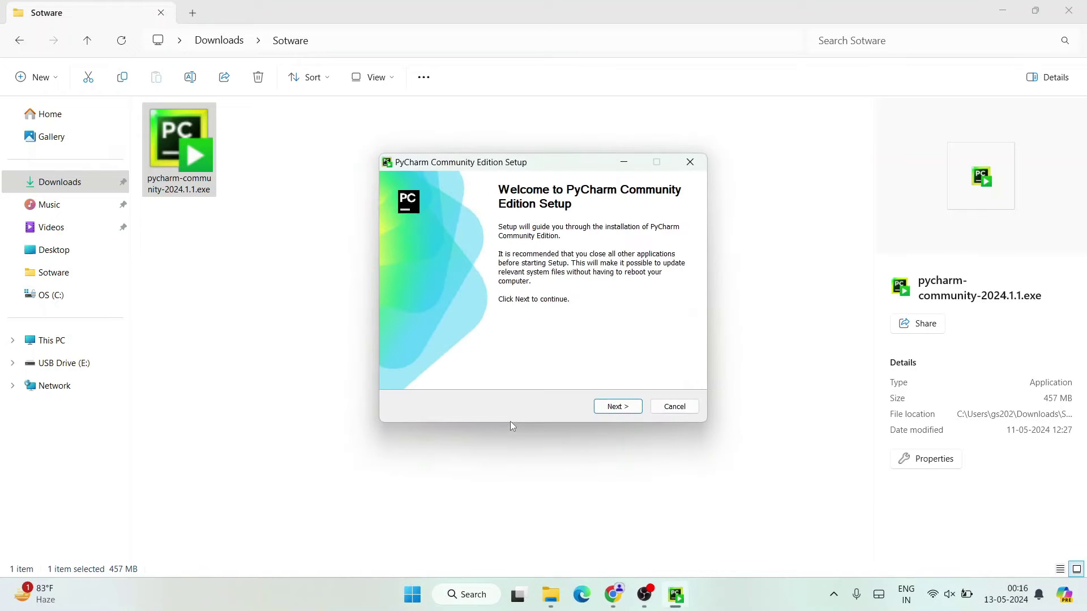
pyautogui.click(617, 406)
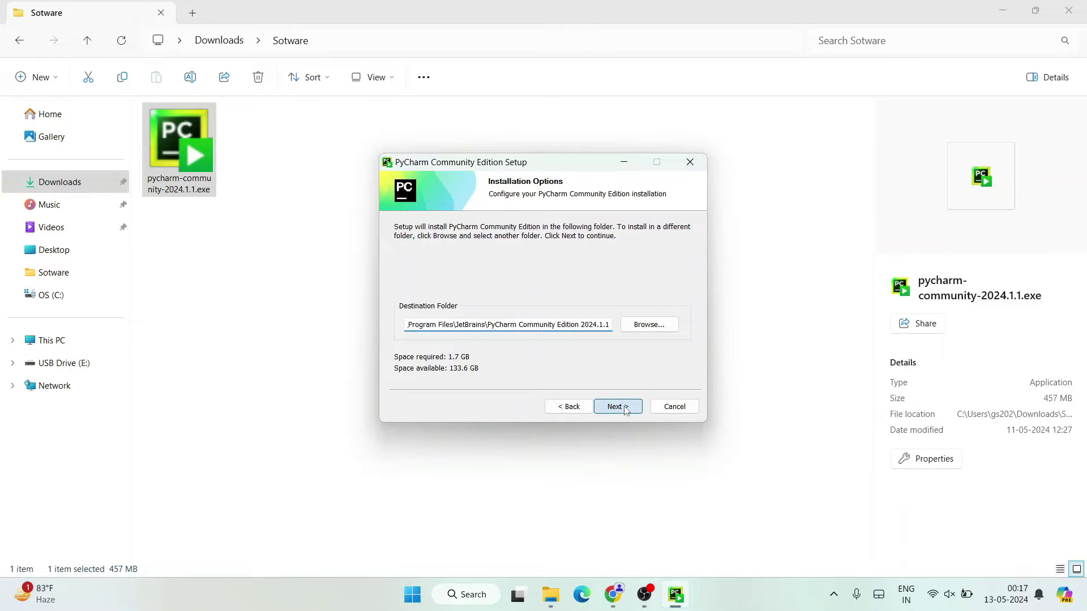
# Step: Keep the default install folder; enable desktop shortcut, Open Folder as Project, .py association, PATH
pyautogui.click(618, 407)
pyautogui.click(439, 257)
pyautogui.click(429, 295)
pyautogui.click(406, 336)
pyautogui.click(549, 256)
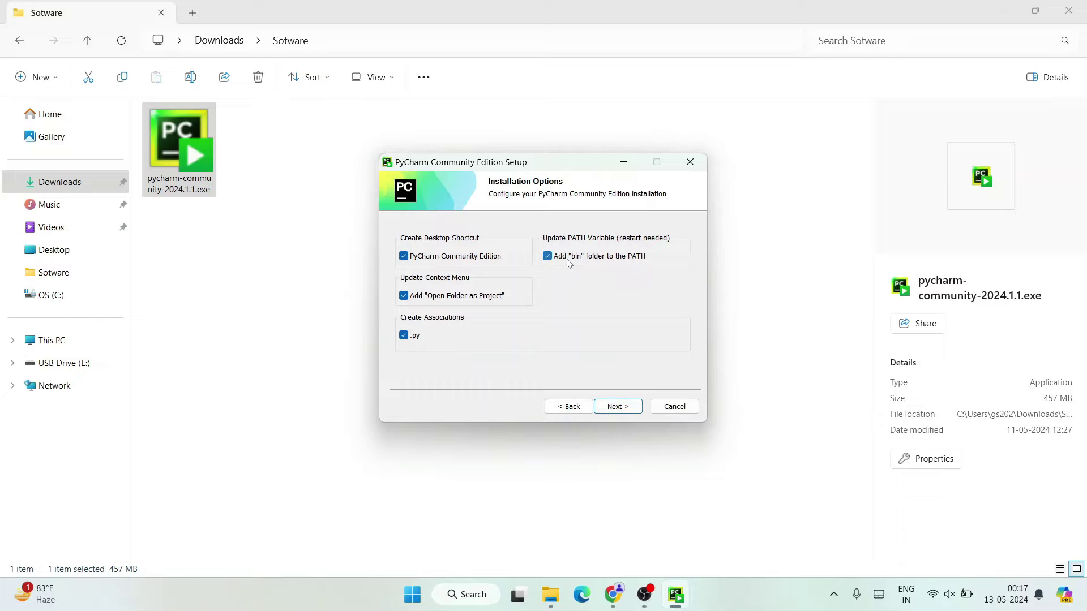
# Step: Install into the JetBrains Start Menu folder and finish with Reboot now selected
pyautogui.click(618, 407)
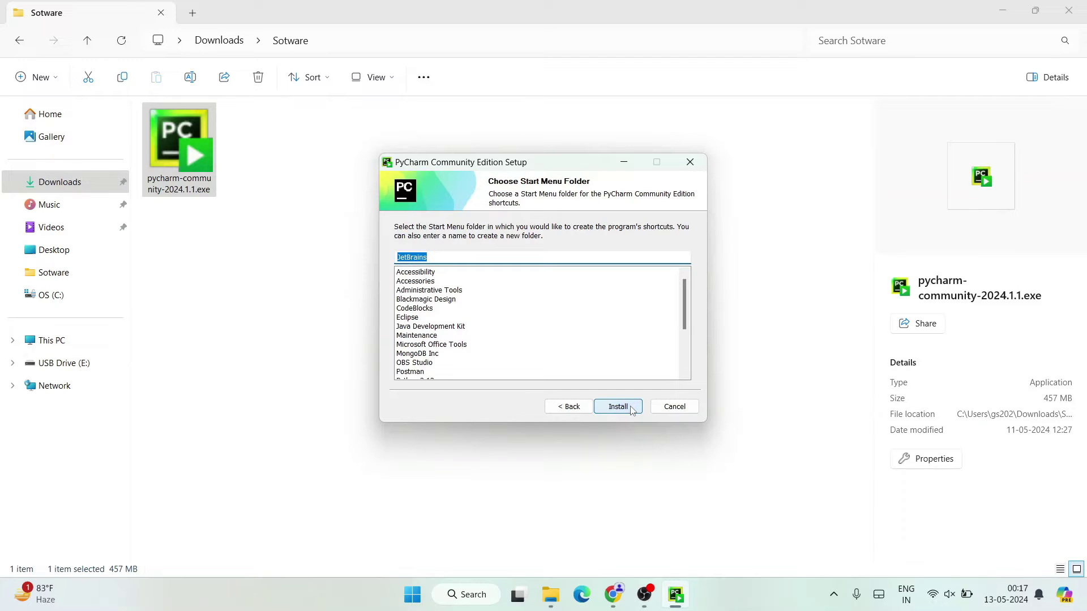
pyautogui.click(617, 407)
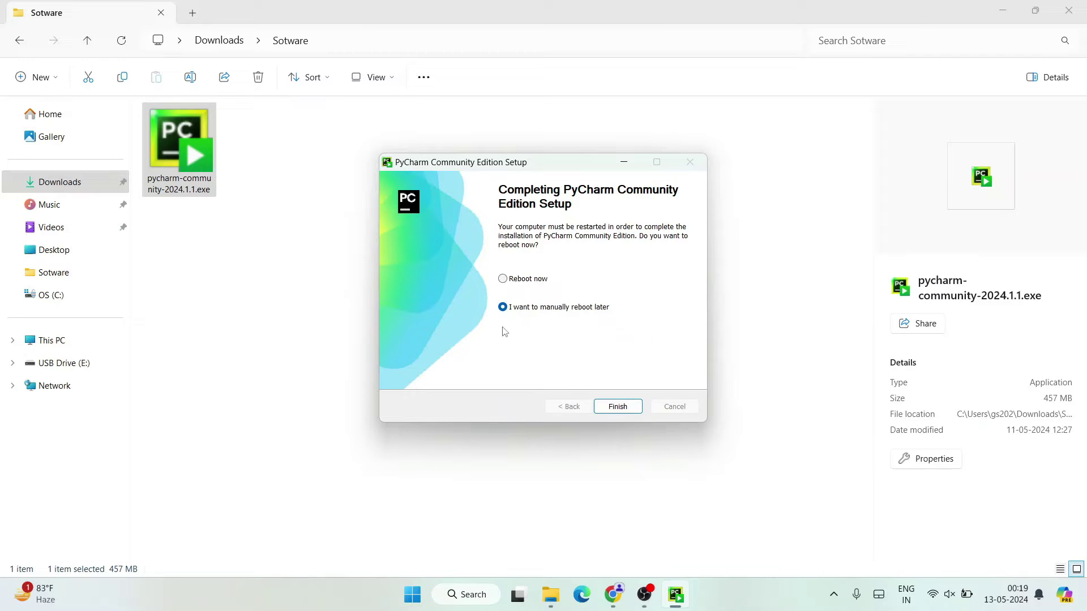
pyautogui.click(522, 279)
pyautogui.click(618, 406)
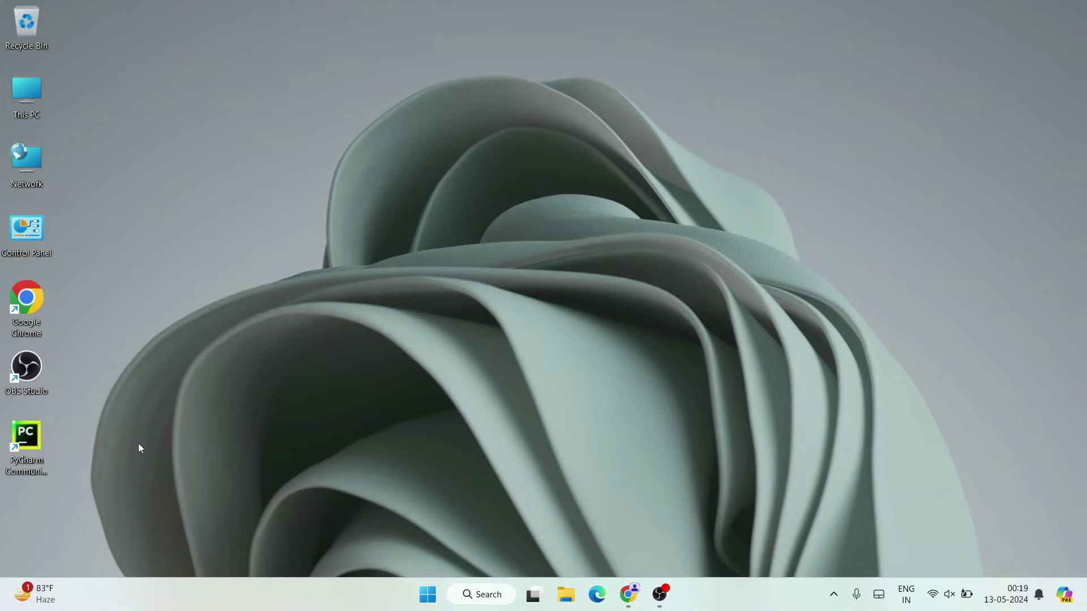
# Step: Launch PyCharm Community Edition from its desktop shortcut and agree to send anonymous statistics
pyautogui.click(41, 437)
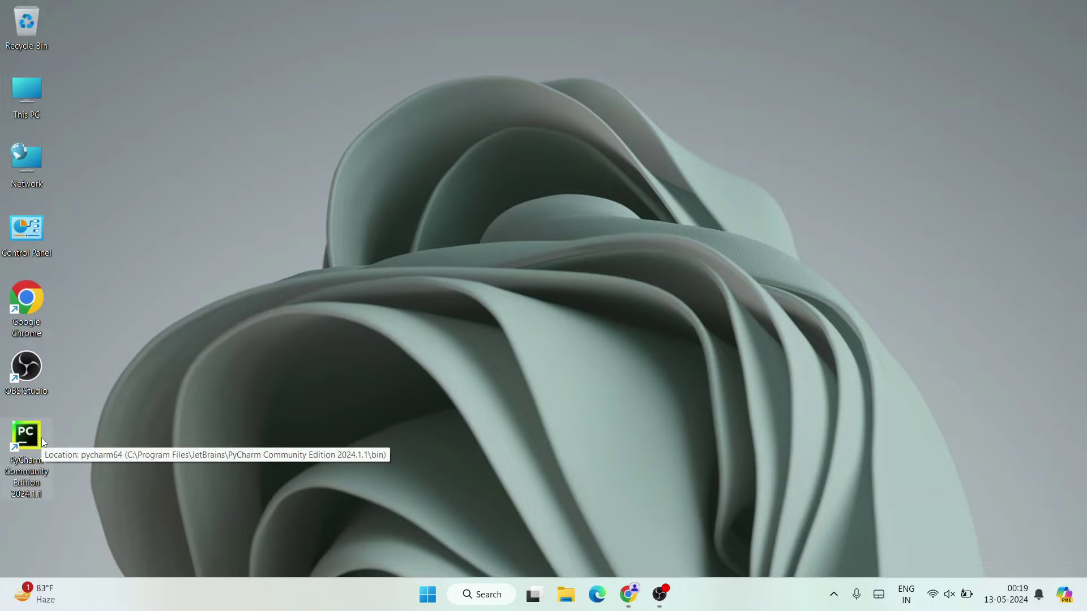
pyautogui.doubleClick(28, 440)
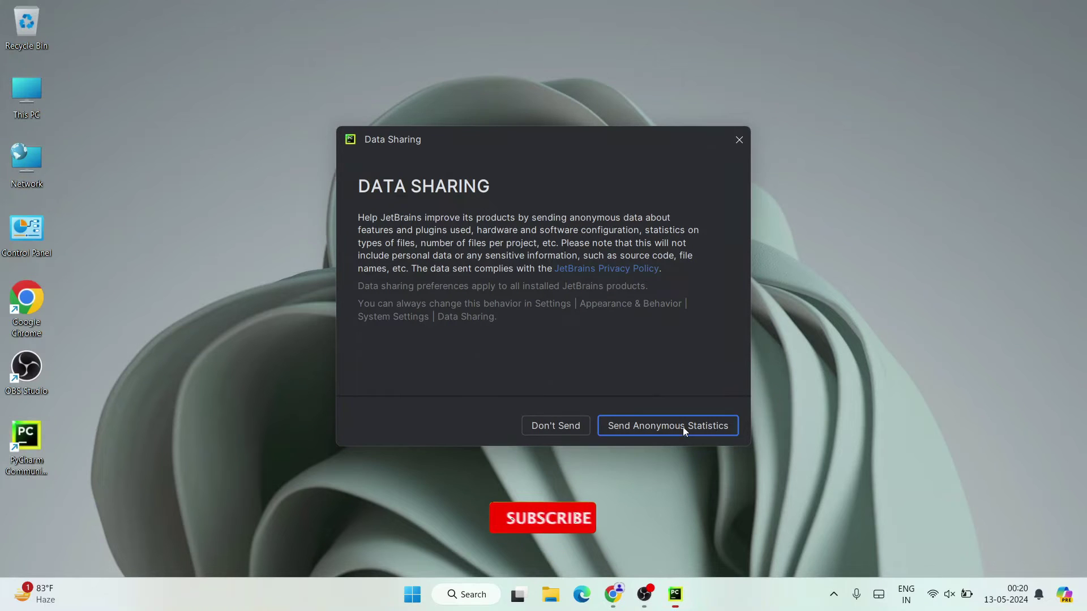
pyautogui.click(682, 427)
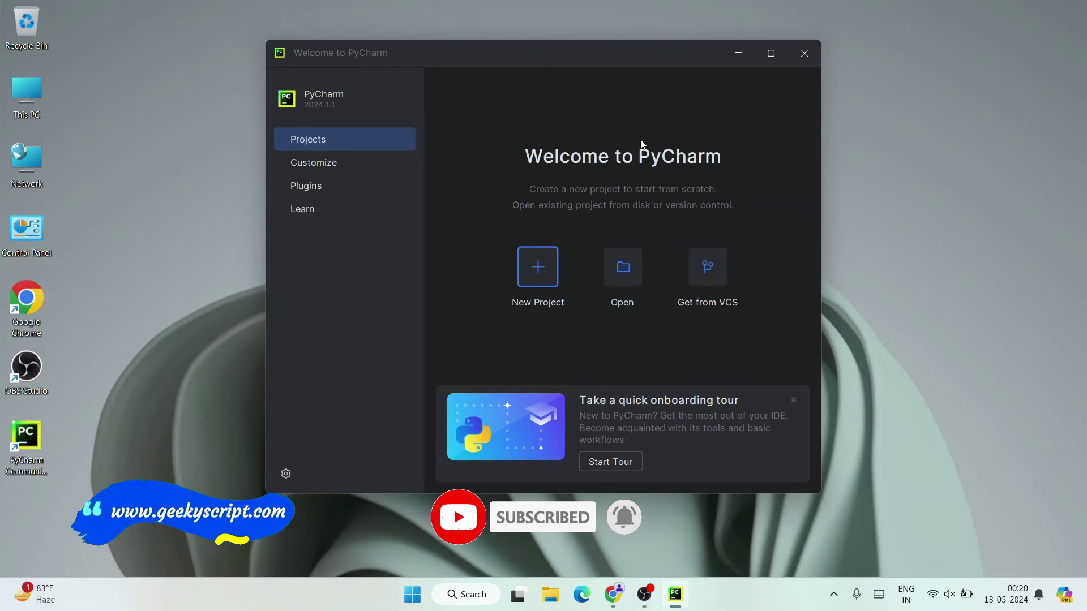
pyautogui.click(543, 274)
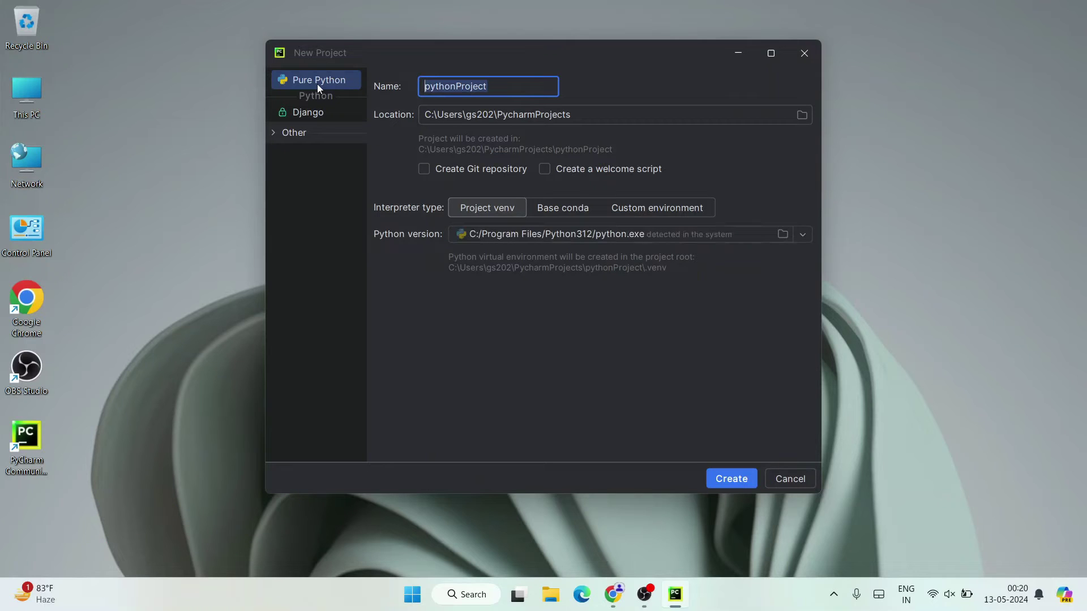
pyautogui.write('Hello')
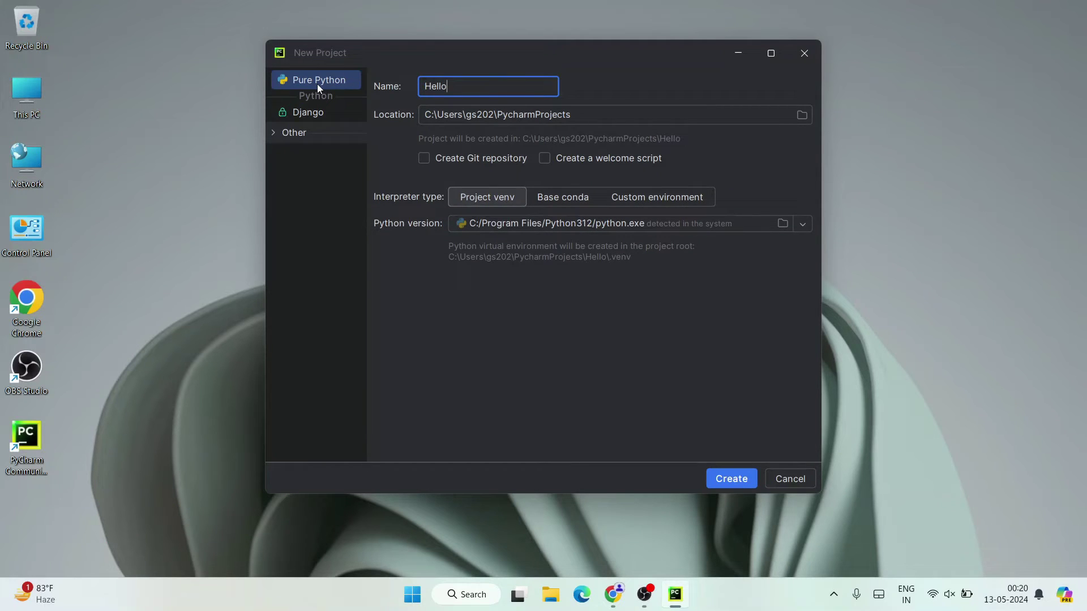
pyautogui.write('World')
# Step: Create the HelloWorld project with the 'Create a welcome script' option ticked
pyautogui.click(561, 160)
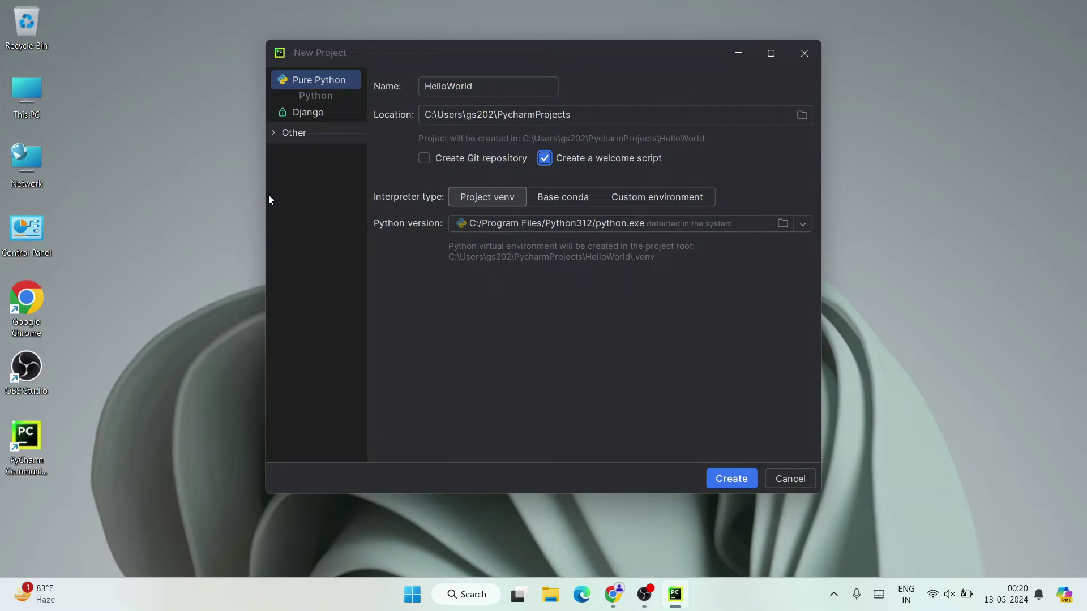
pyautogui.click(733, 478)
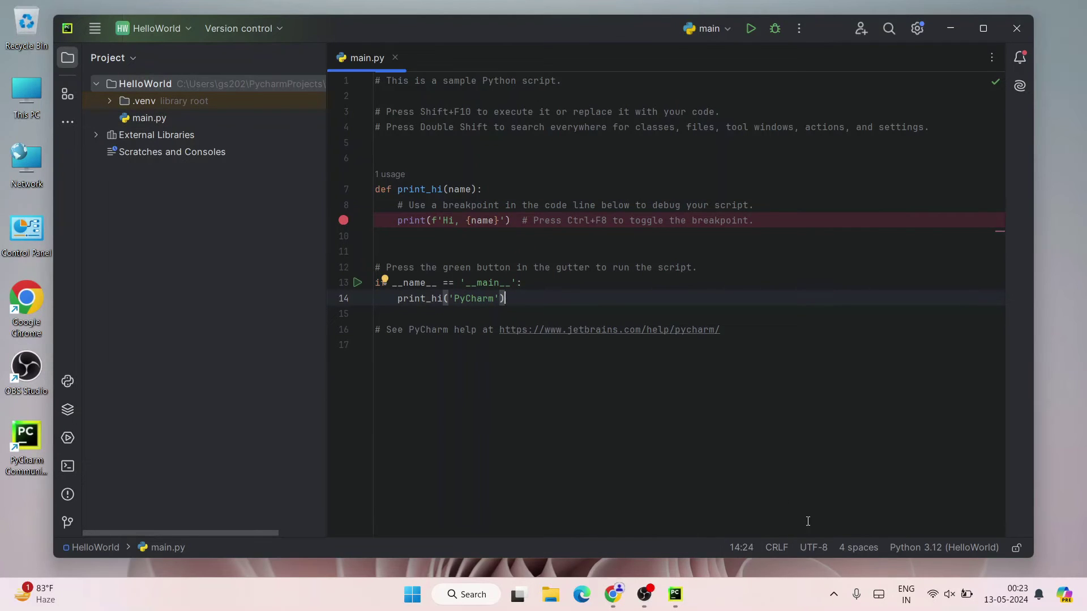
# Step: Maximise PyCharm and run main.py, which prints 'Hi, PyCharm' with exit code 0
pyautogui.click(968, 31)
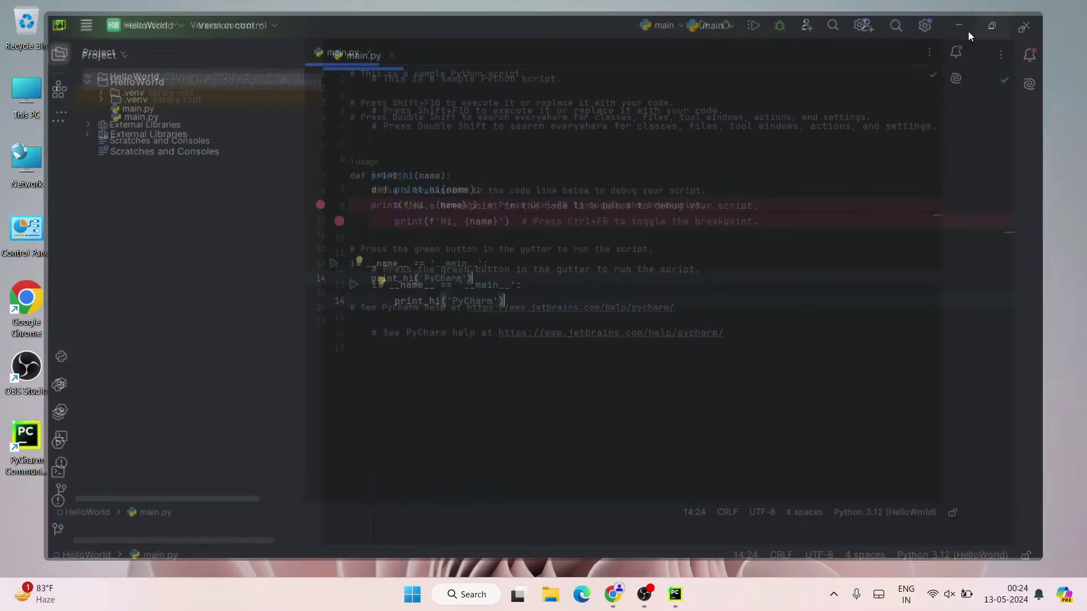
pyautogui.hotkey('ctrl', 'a')
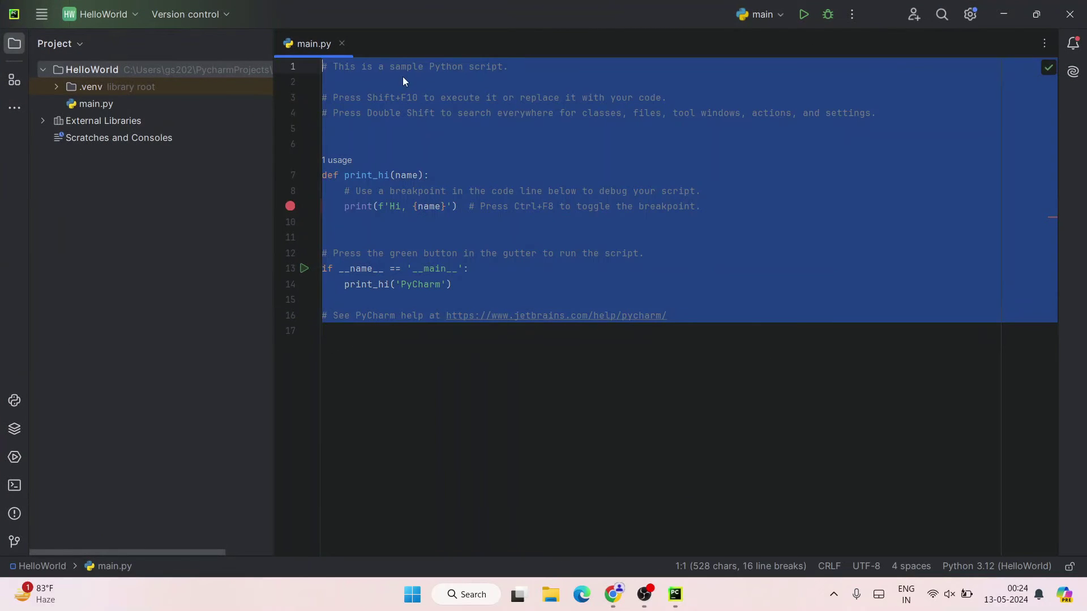
pyautogui.click(403, 113)
pyautogui.hotkey('ctrl', 'a')
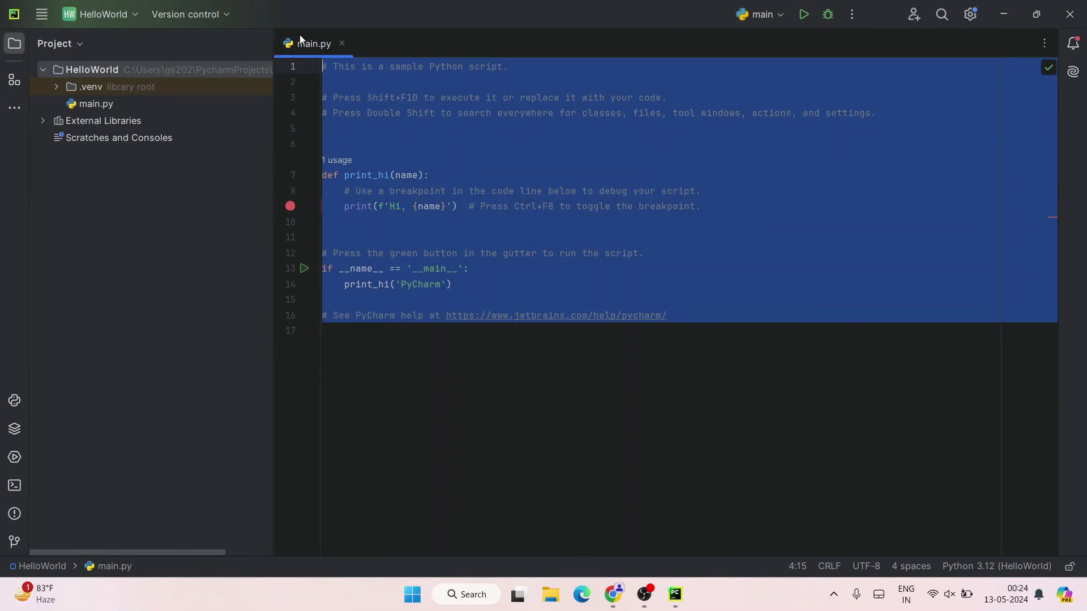
pyautogui.click(442, 354)
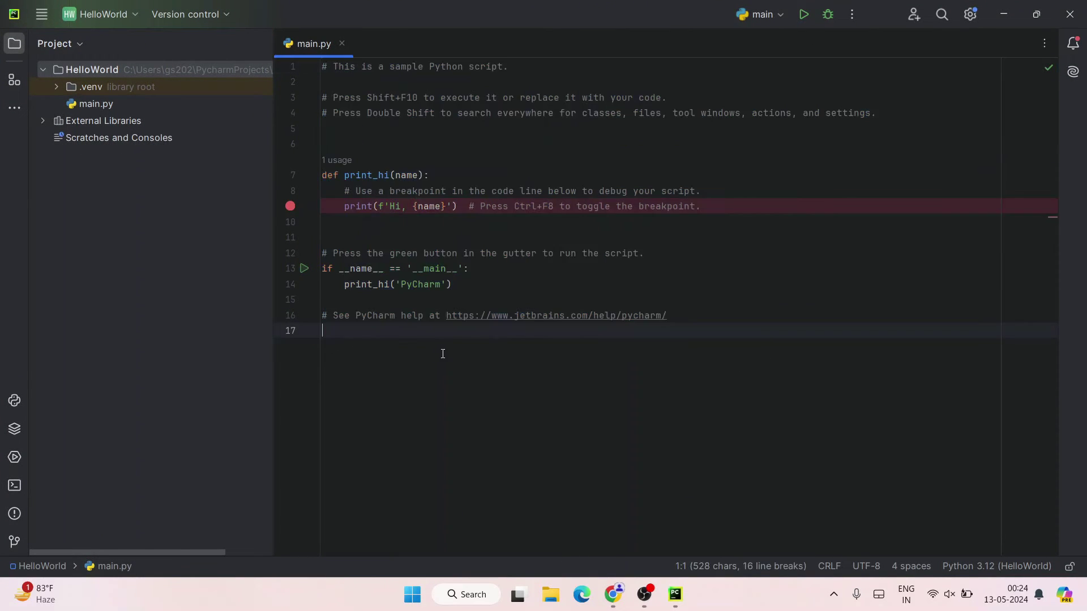
pyautogui.click(804, 15)
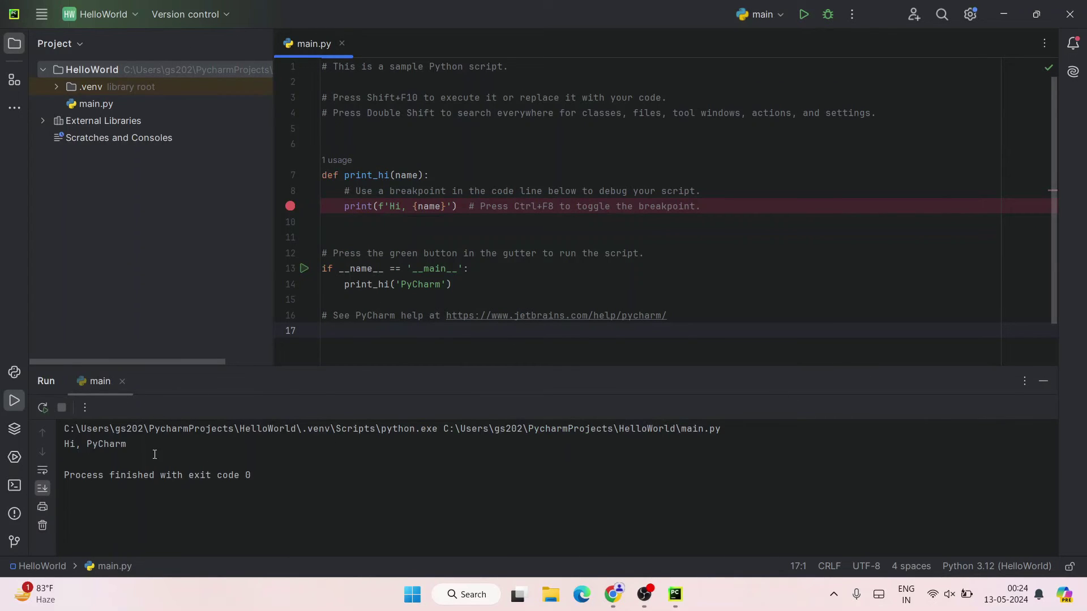
pyautogui.moveTo(142, 444); pyautogui.dragTo(35, 443)
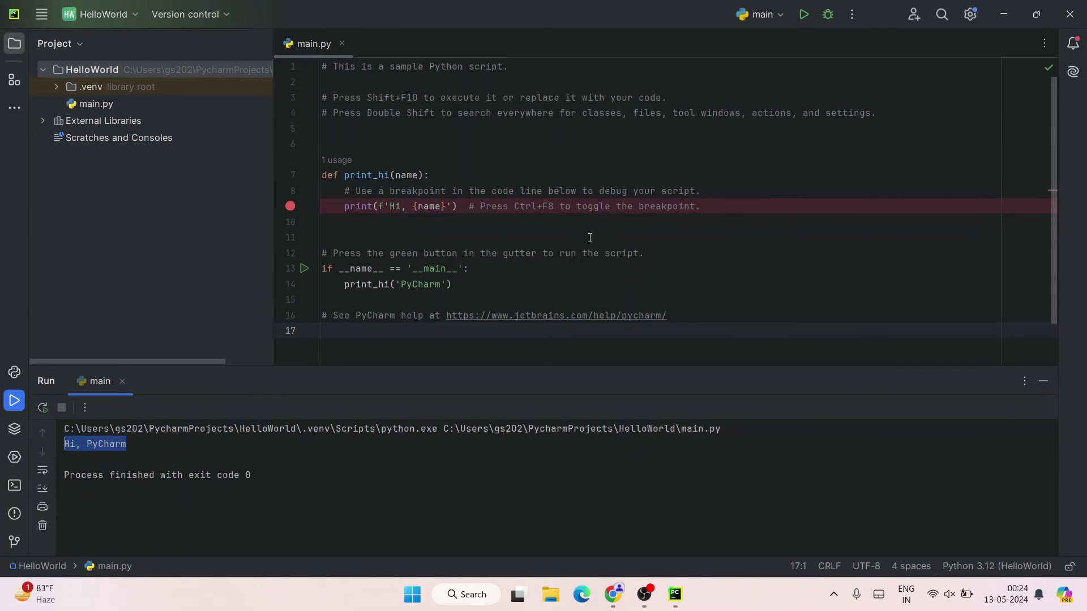
pyautogui.scroll(-3, 589, 238)
pyautogui.doubleClick(421, 234)
pyautogui.write('Geeky ')
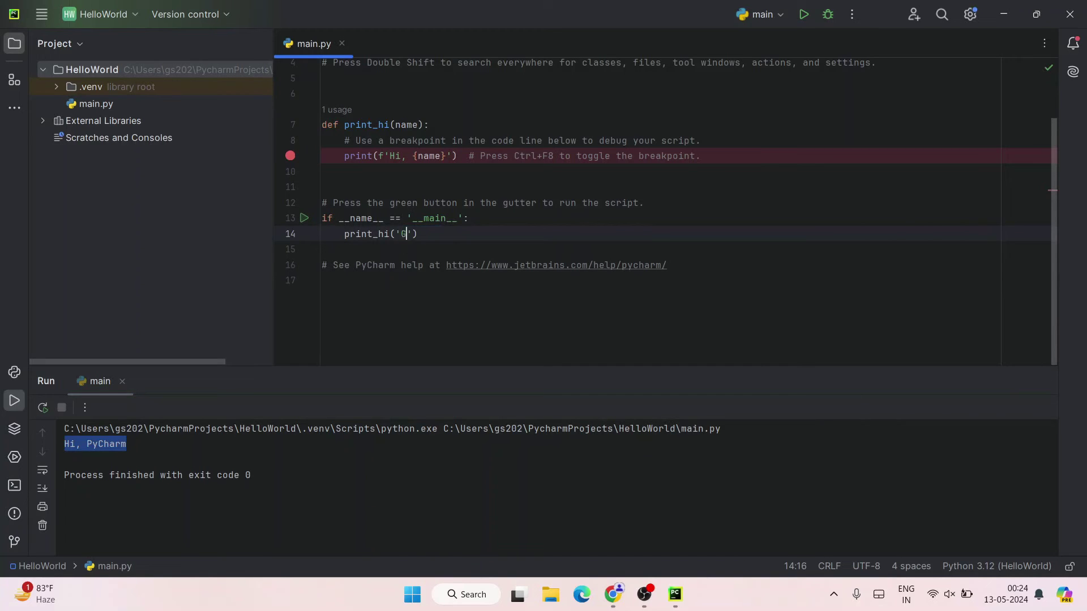
pyautogui.write('Sytanx')
# Step: Rerun main.py, printing 'Hi, Geeky Sytanx' in the Run console
pyautogui.click(803, 15)
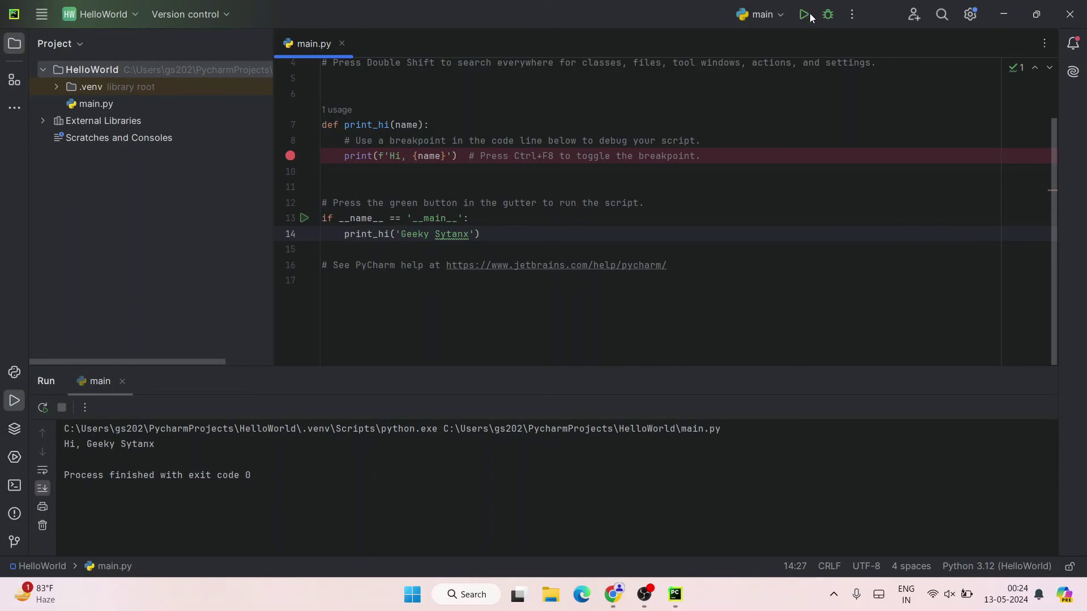
pyautogui.moveTo(77, 445); pyautogui.dragTo(156, 444)
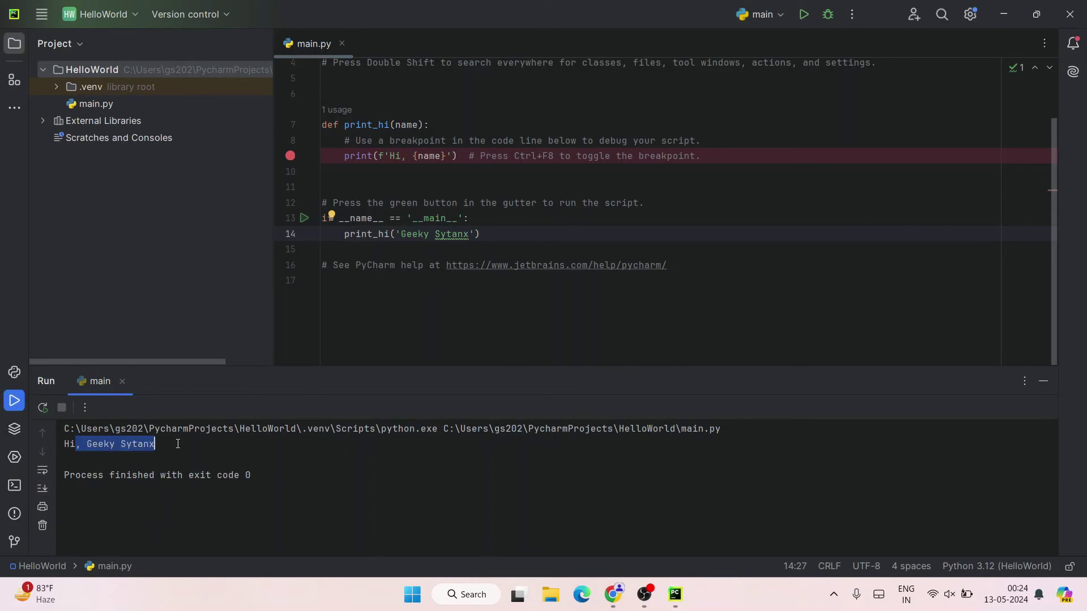
pyautogui.click(179, 444)
# Step: Review the main.py code, then switch to the Geeky Syntax channel page in Chrome
pyautogui.click(586, 273)
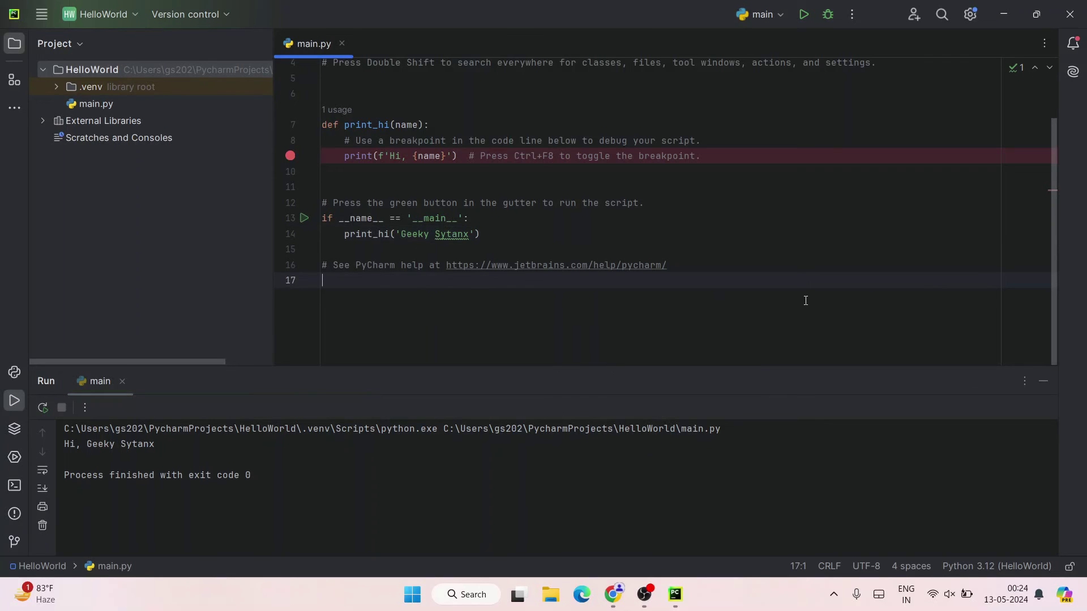
pyautogui.hotkey('ctrl', 'a')
pyautogui.click(472, 169)
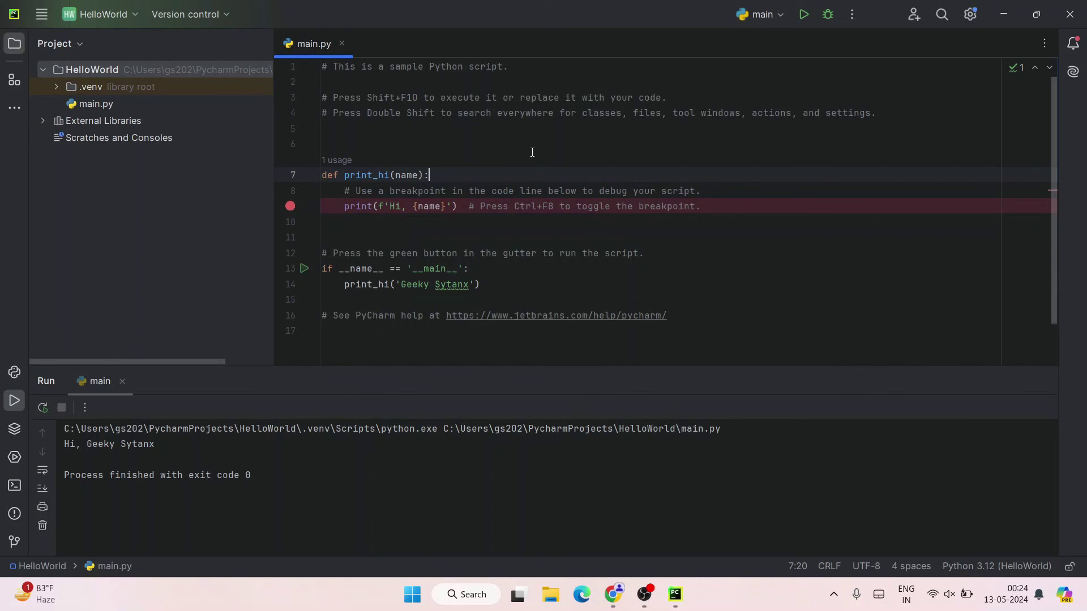
pyautogui.hotkey('alt', 'Tab')
pyautogui.click(95, 14)
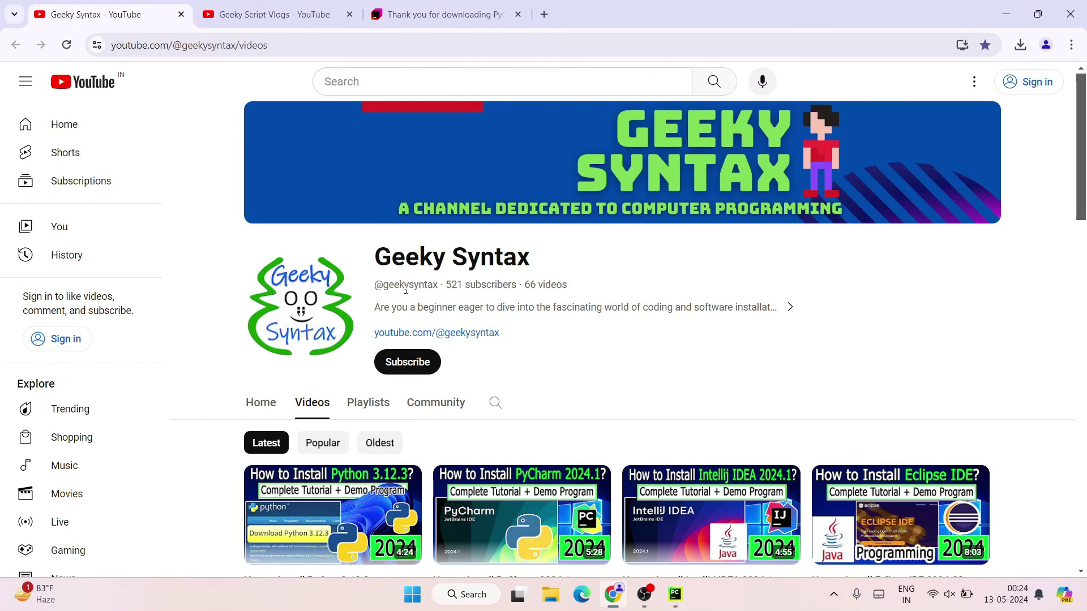
# Step: Browse the Geeky Syntax and Geeky Script Vlogs channel pages, then minimise Chrome
pyautogui.moveTo(405, 256); pyautogui.dragTo(530, 260)
pyautogui.click(638, 279)
pyautogui.scroll(-5, 640, 271)
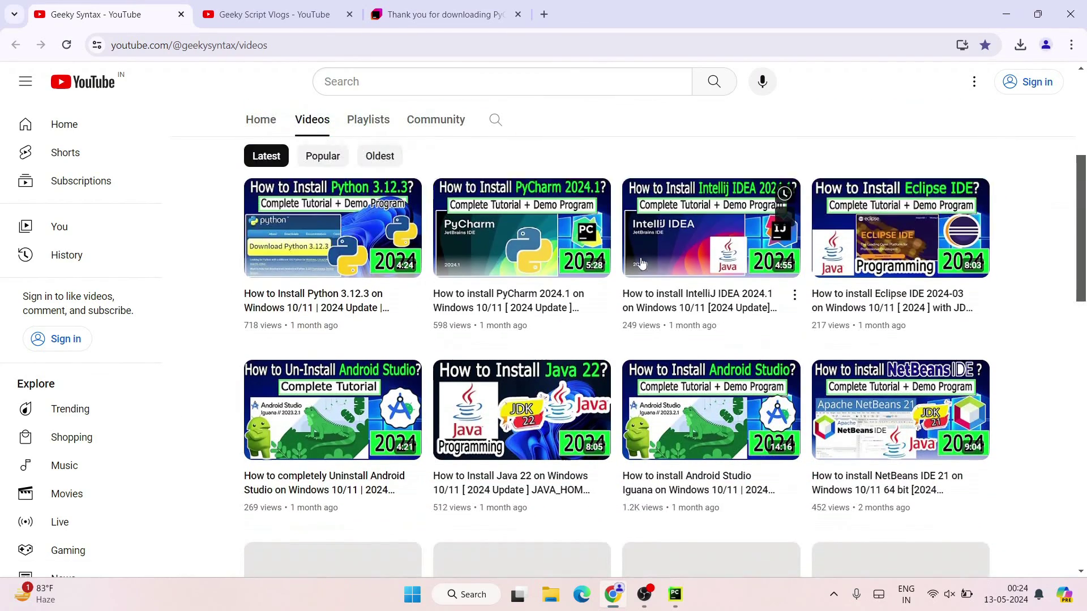
pyautogui.scroll(-5, 642, 264)
pyautogui.scroll(4, 642, 264)
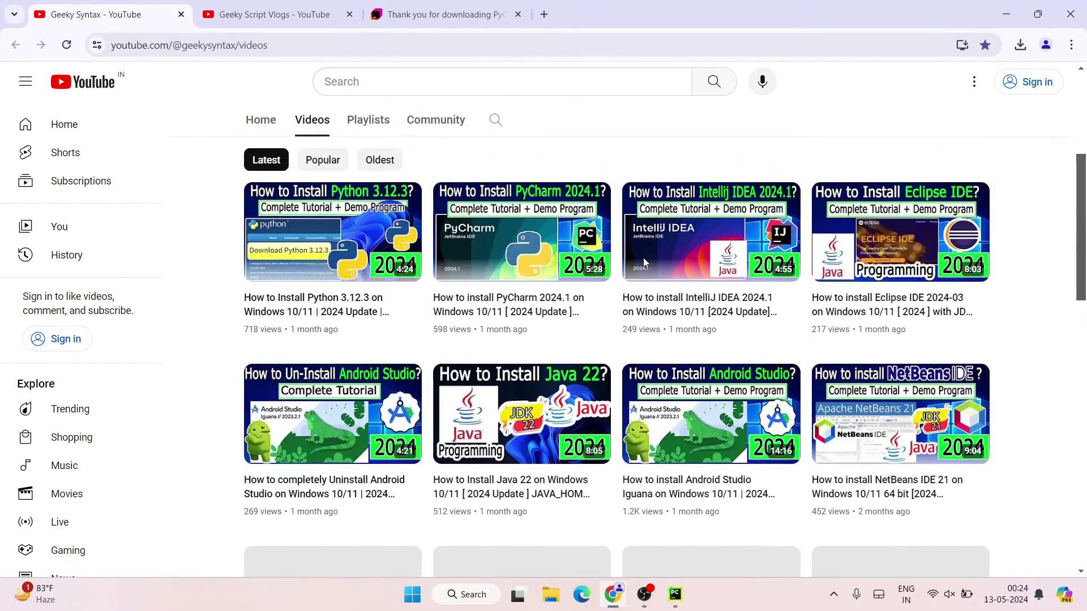
pyautogui.scroll(3, 679, 269)
pyautogui.scroll(5, 713, 275)
pyautogui.click(273, 14)
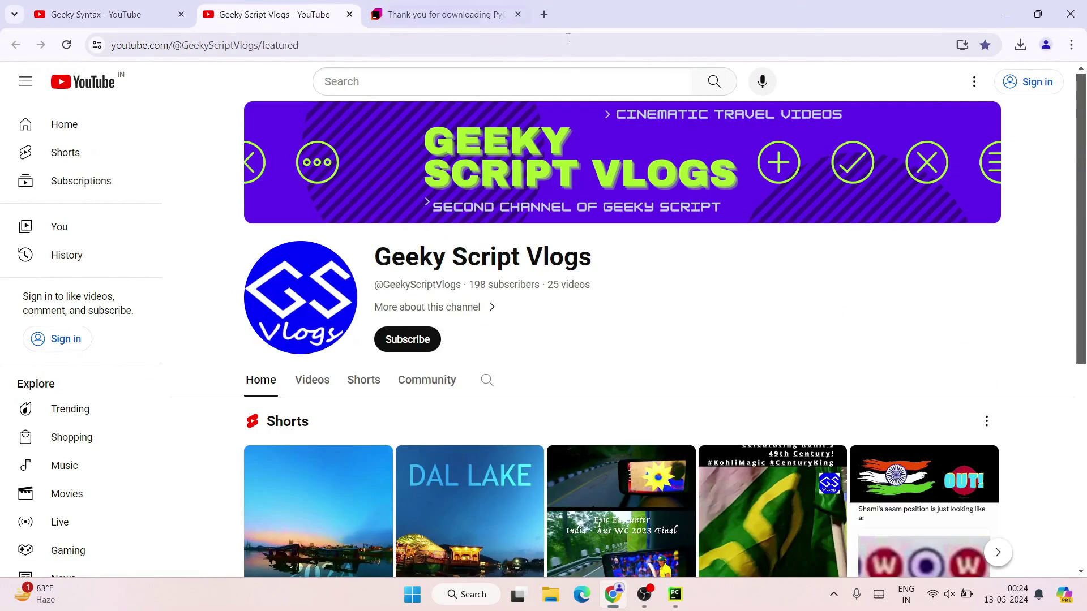
pyautogui.tripleClick(493, 257)
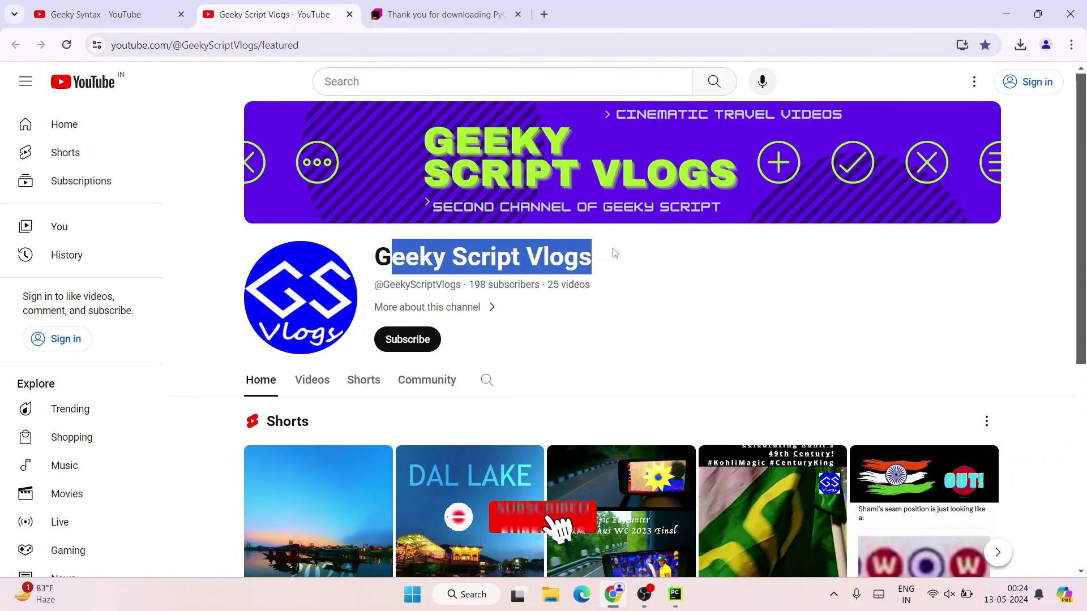
pyautogui.click(715, 274)
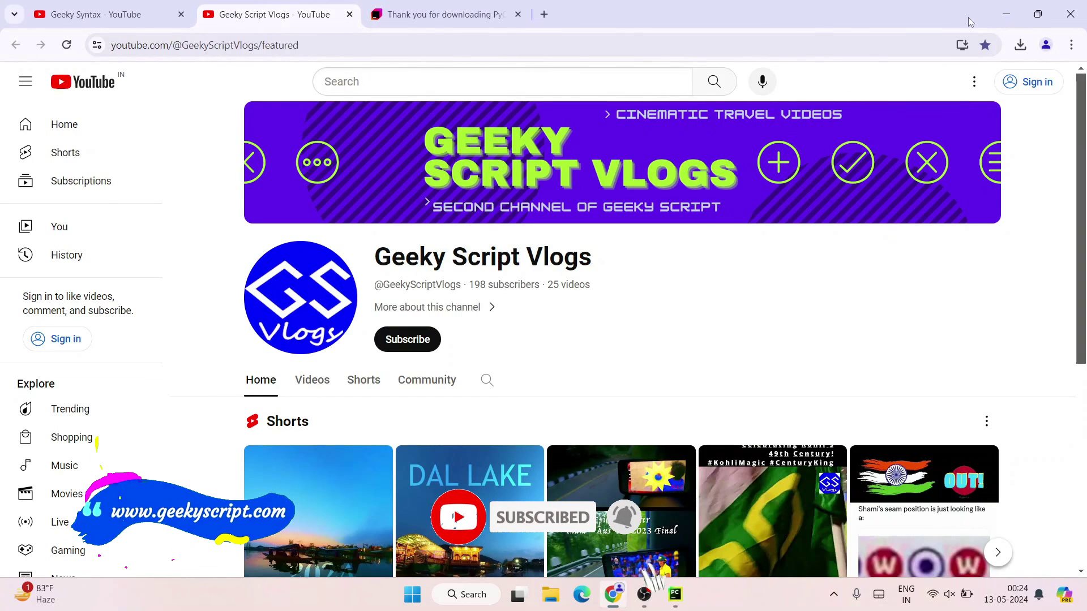
pyautogui.click(1005, 13)
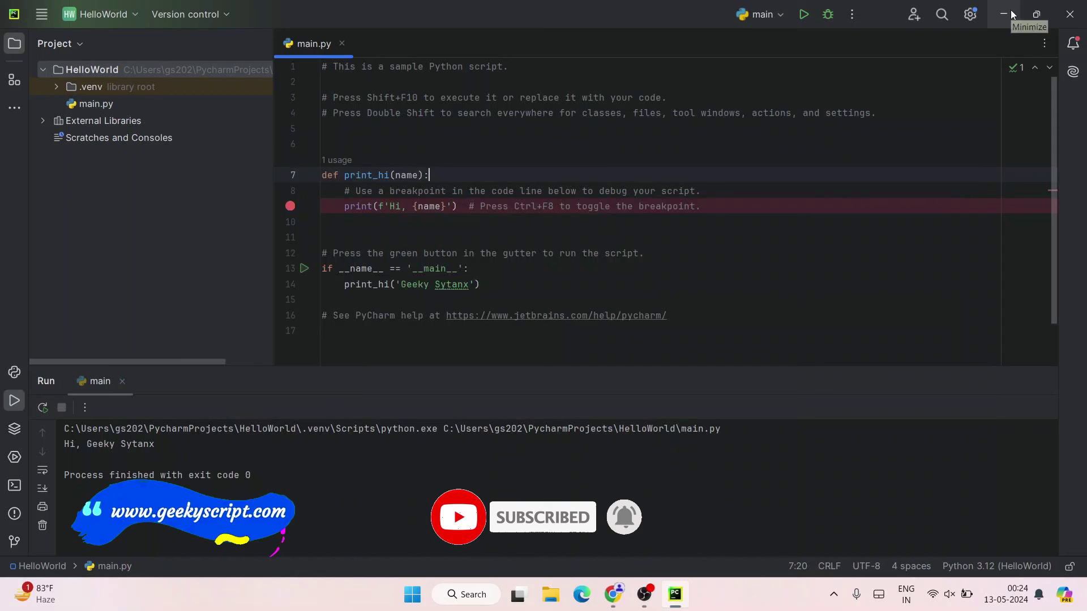